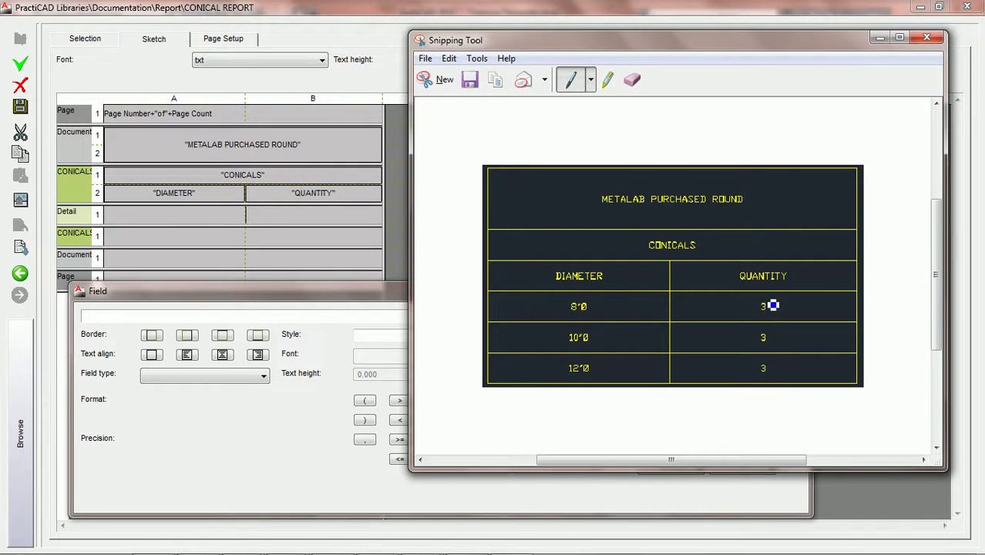
Insert the Diameter Out property as the field expression of Detail cell A1.
left_click(171, 215)
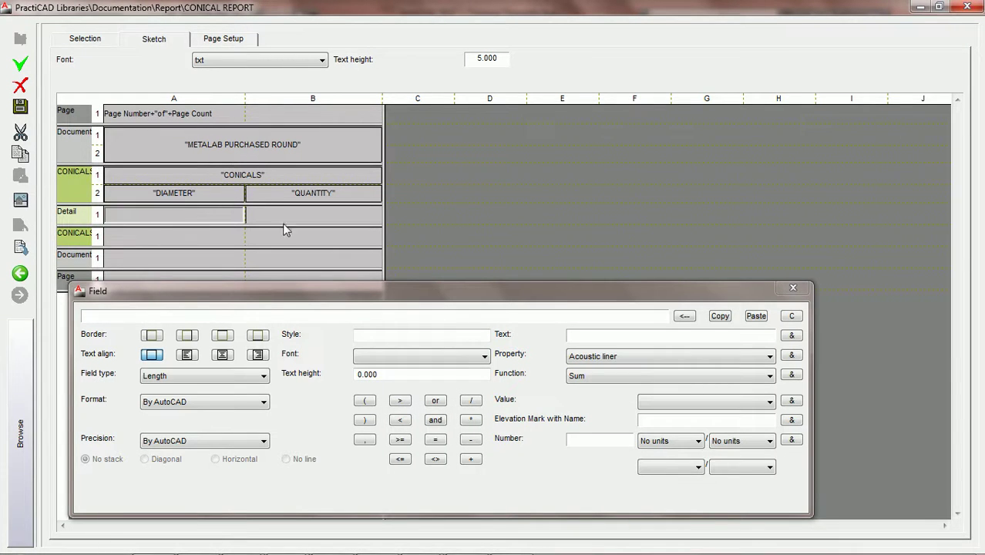
left_click(769, 357)
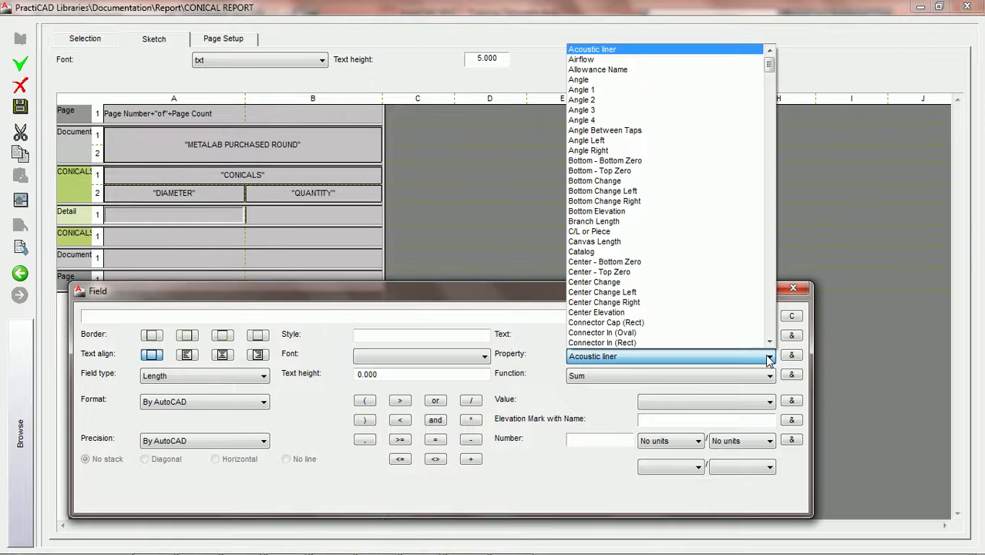
key("d")
left_click(769, 342)
left_click_drag(769, 342, 770, 342)
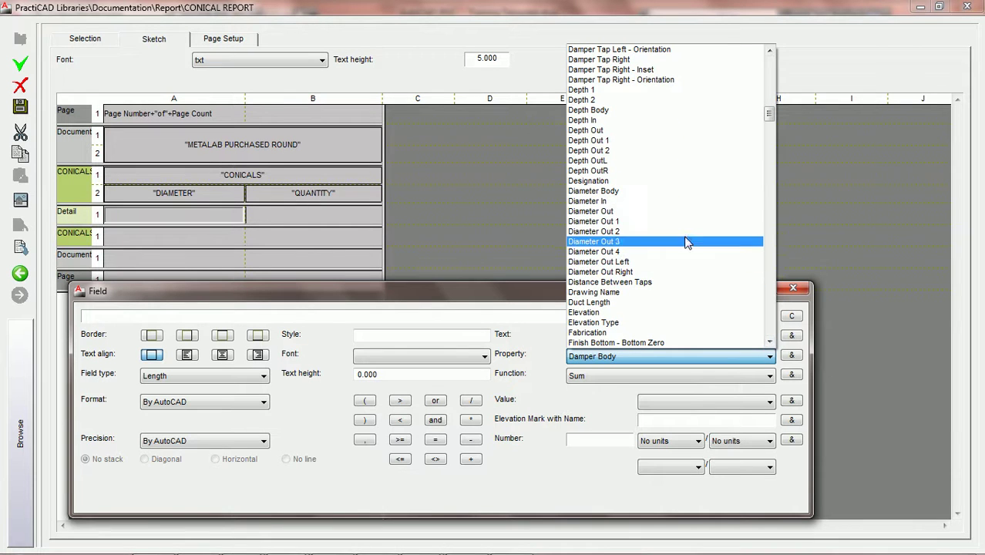
left_click(661, 212)
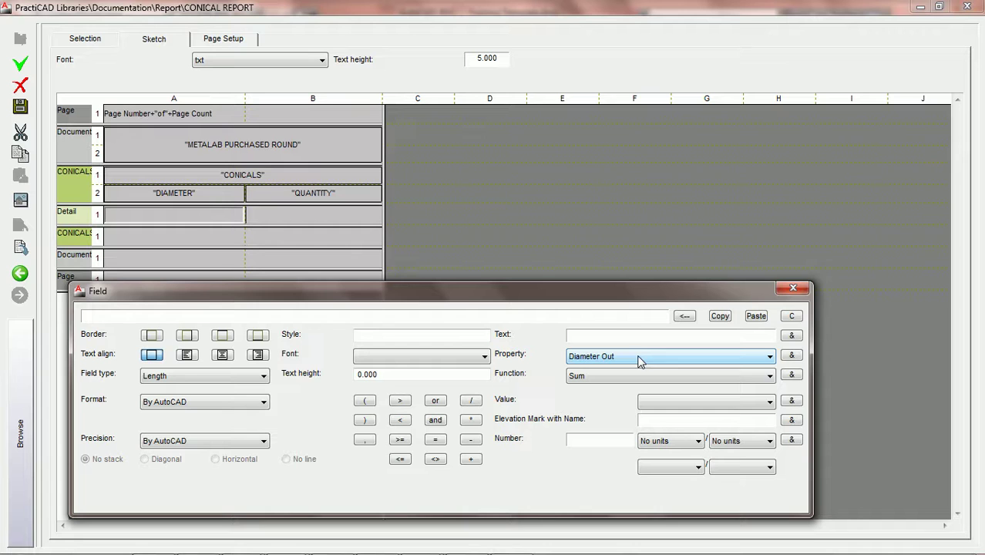
left_click(792, 356)
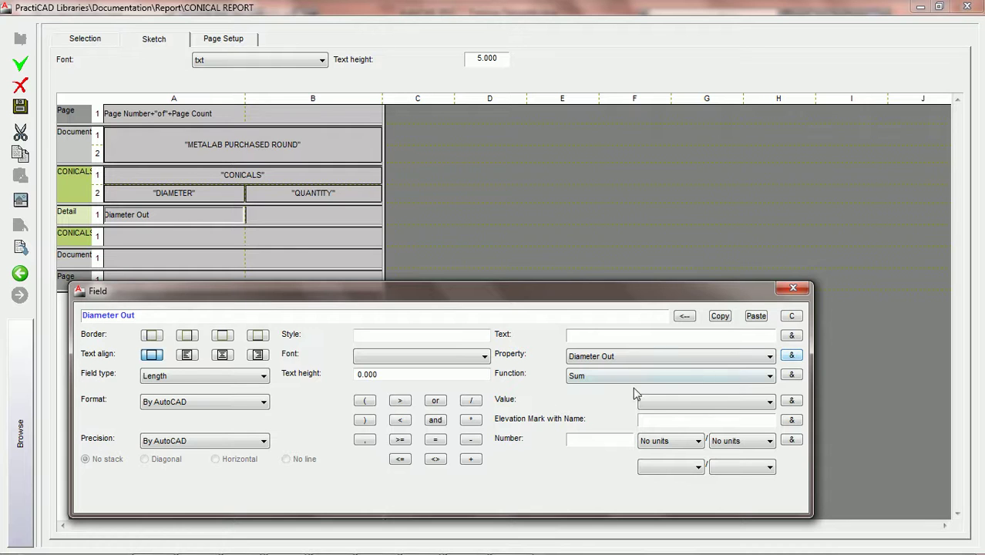
Append the text " followed by a Ø symbol from Character Map to Diameter Out.
left_click(471, 461)
left_click(590, 333)
type("\"")
left_click(468, 543)
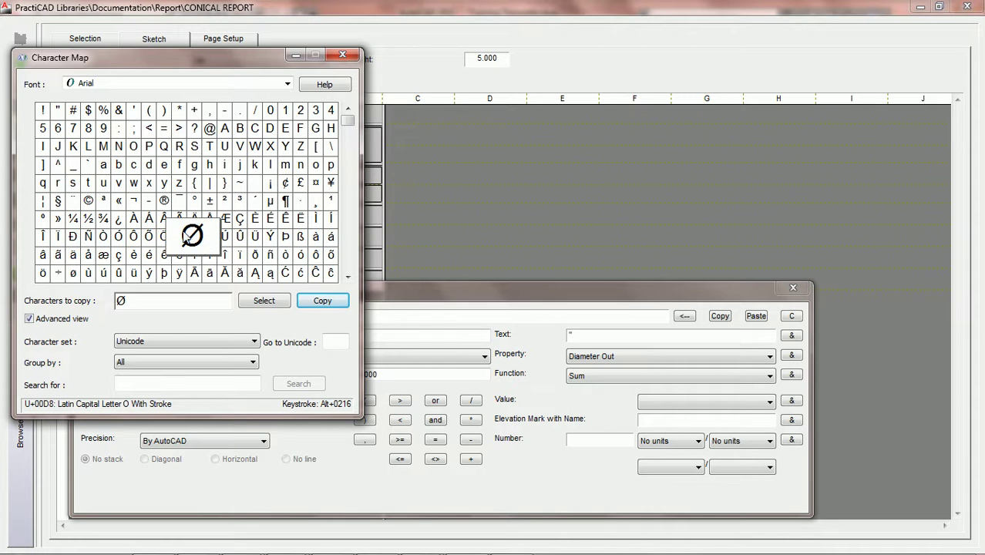
left_click(316, 301)
right_click(601, 334)
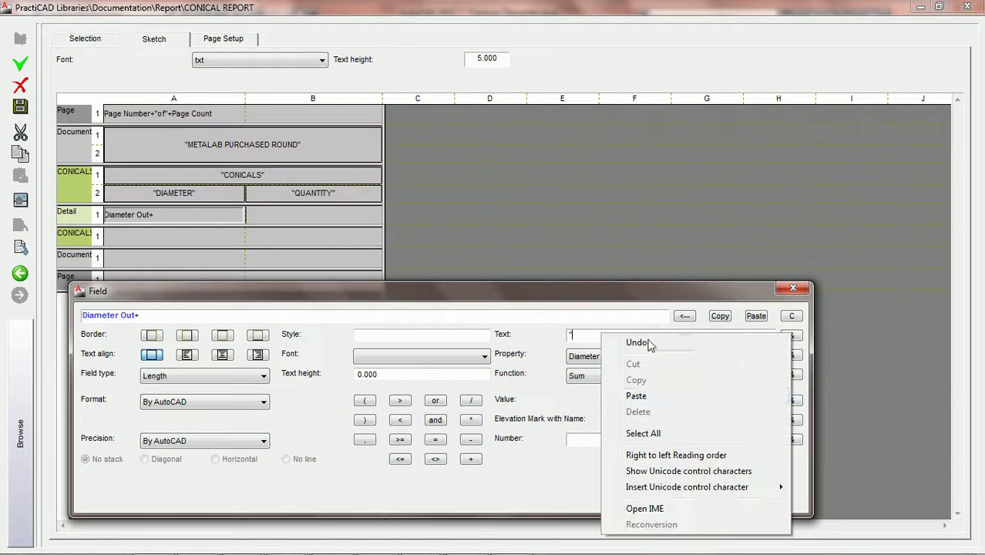
left_click(637, 395)
left_click(791, 336)
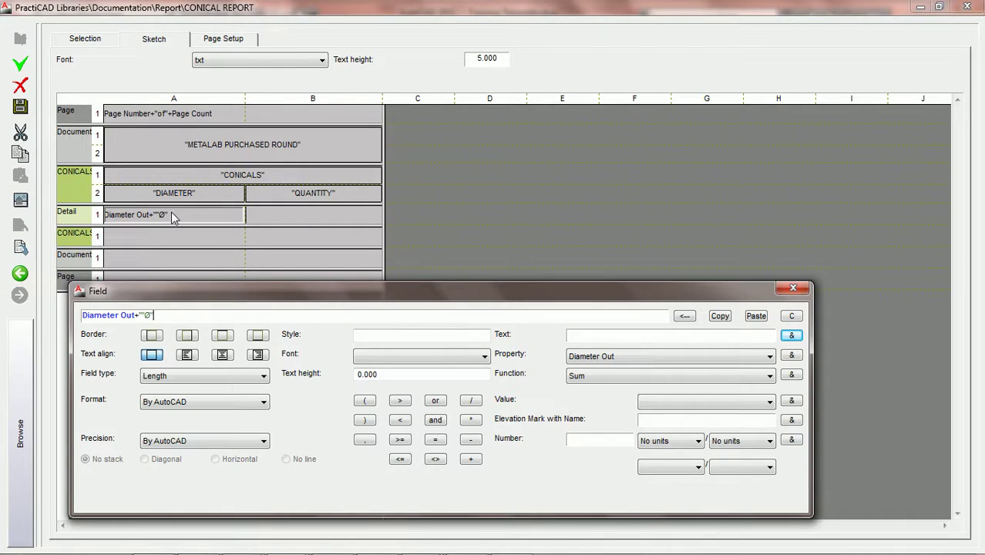
Give the diameter cell borders on all four sides and centred text.
left_click(152, 334)
left_click(188, 335)
left_click(223, 334)
left_click(255, 336)
left_click(223, 354)
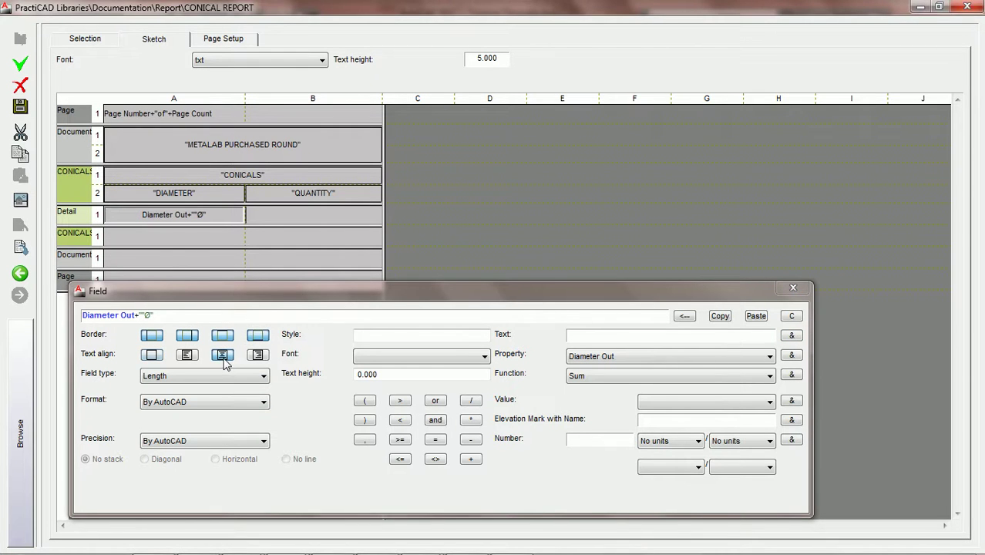
Set the diameter cell to Decimal format with 0 precision, then check the reference table image.
left_click(263, 403)
left_click(159, 436)
left_click(185, 443)
left_click(145, 466)
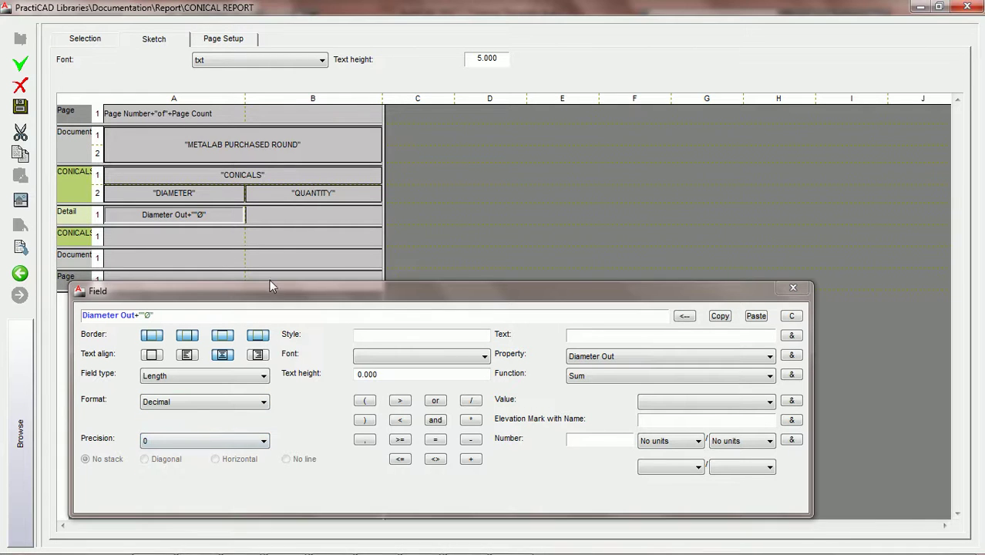
left_click(340, 212)
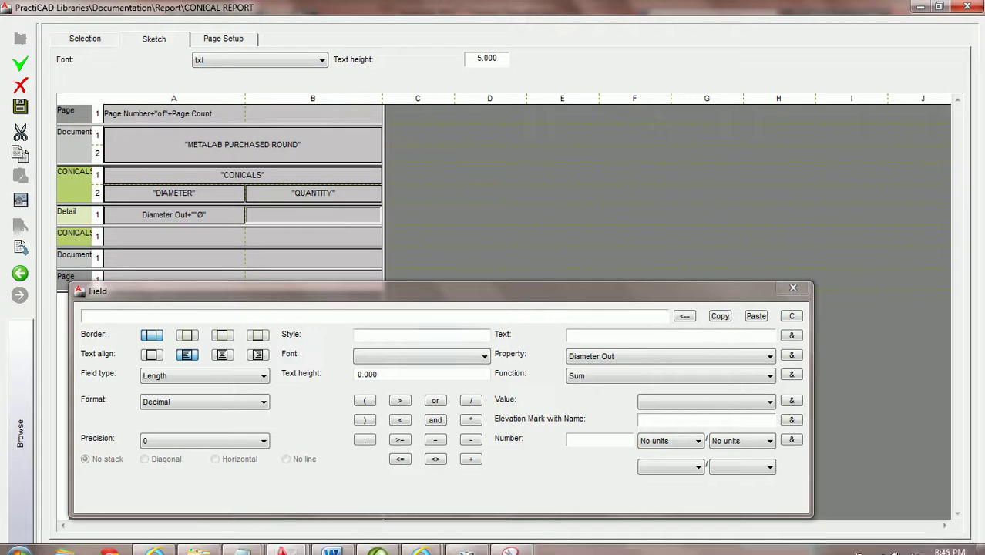
left_click(509, 542)
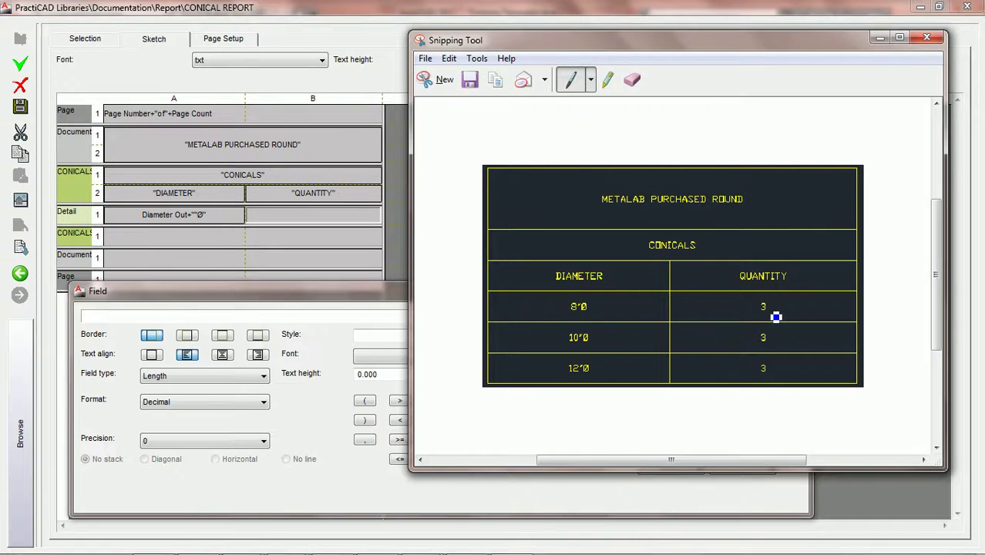
Fill Detail cell B1 with the expression Sum(Quantity).
double_click(320, 215)
left_click_drag(400, 220, 186, 305)
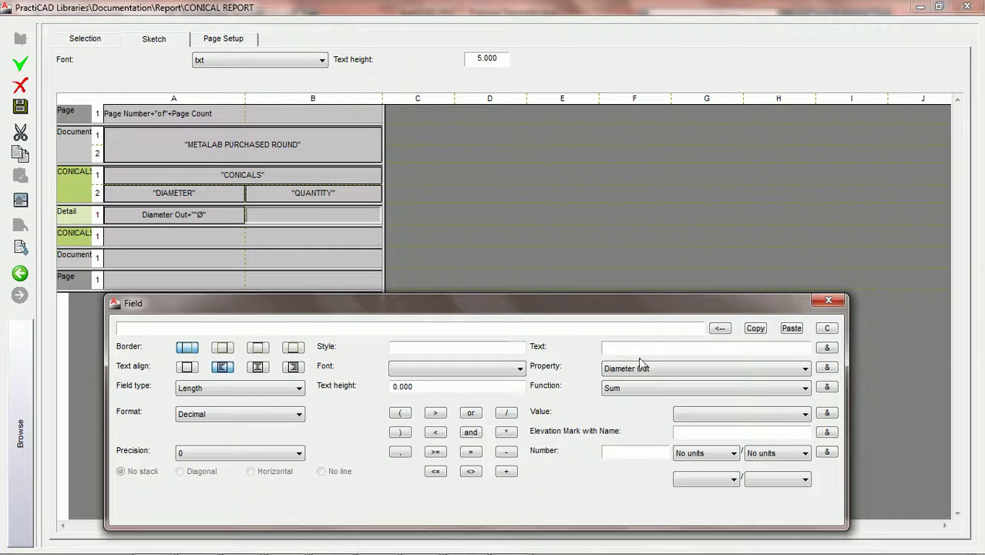
left_click(719, 390)
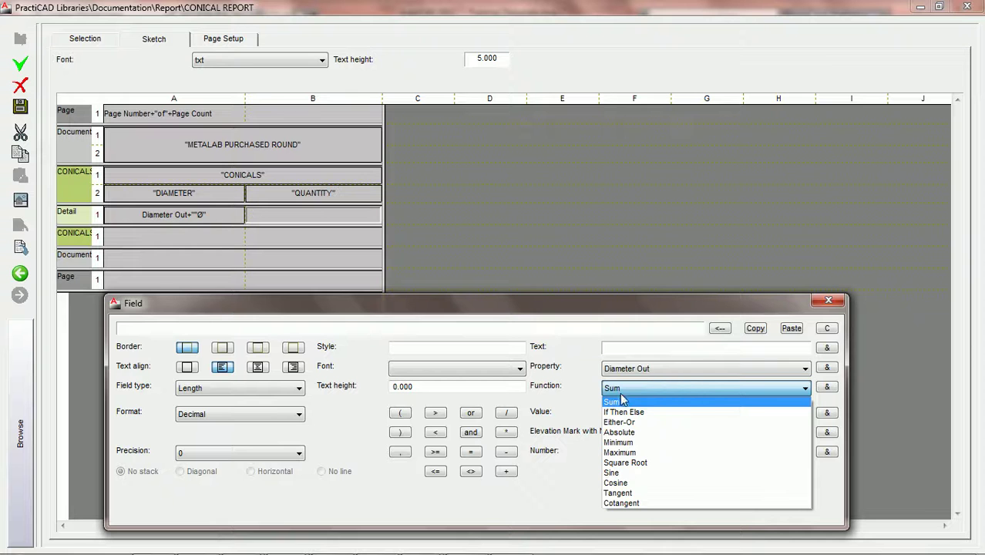
left_click(827, 390)
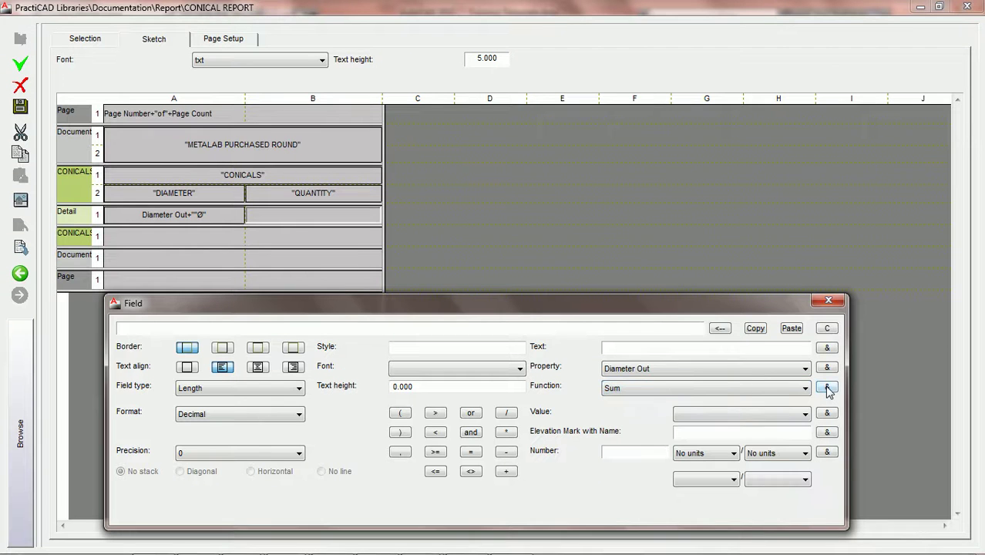
left_click(827, 389)
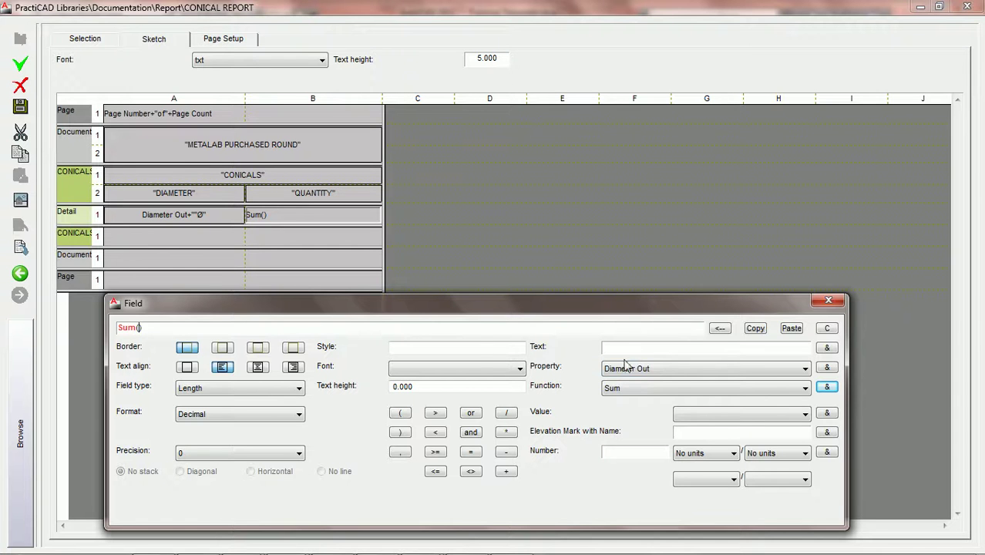
left_click(804, 368)
key("q")
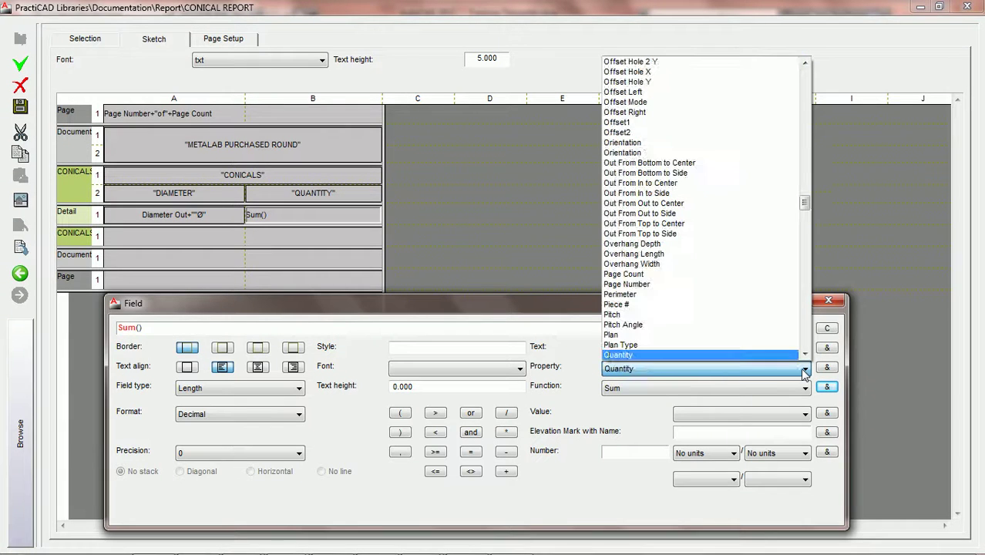
left_click(640, 356)
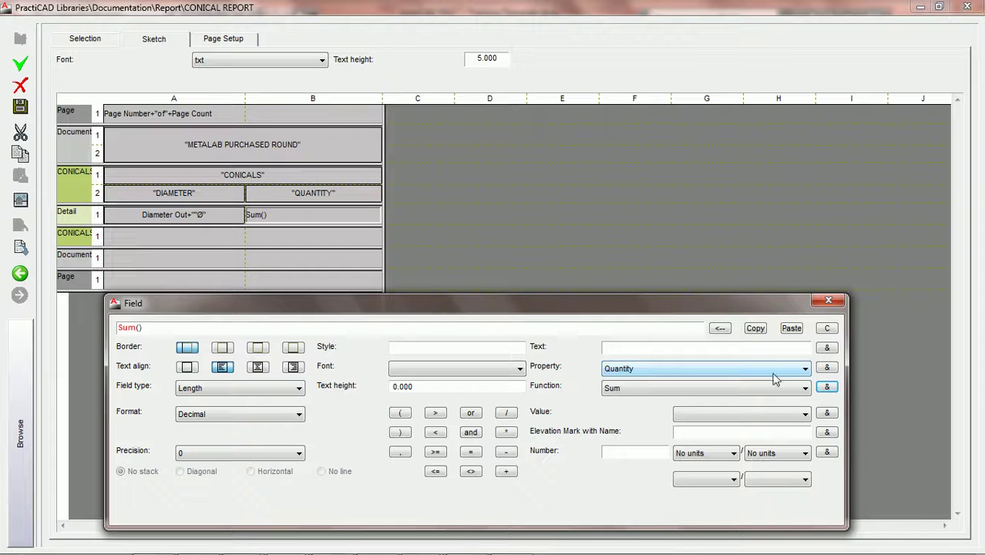
left_click(827, 369)
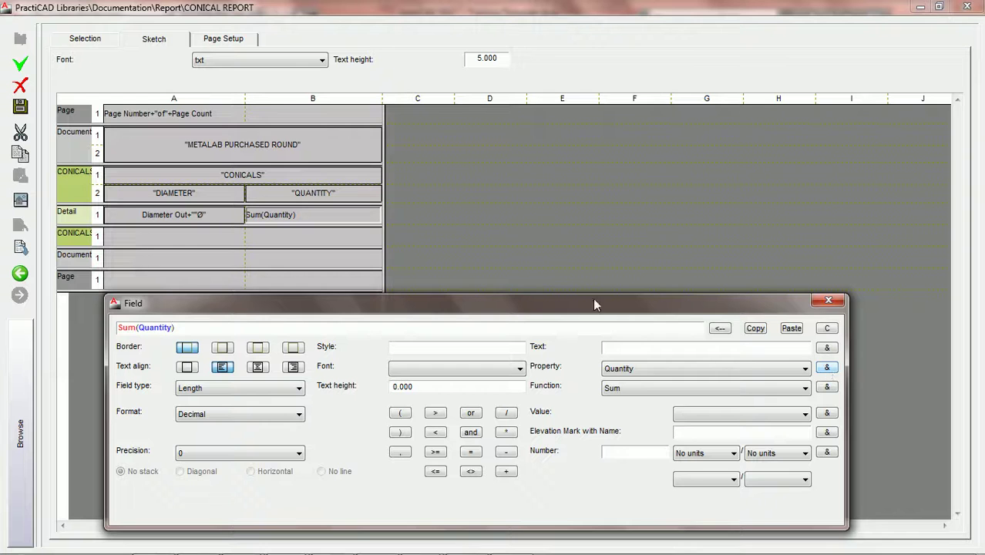
Add borders around the quantity cell and centre its text.
left_click(223, 347)
left_click(258, 347)
left_click(293, 348)
left_click(260, 368)
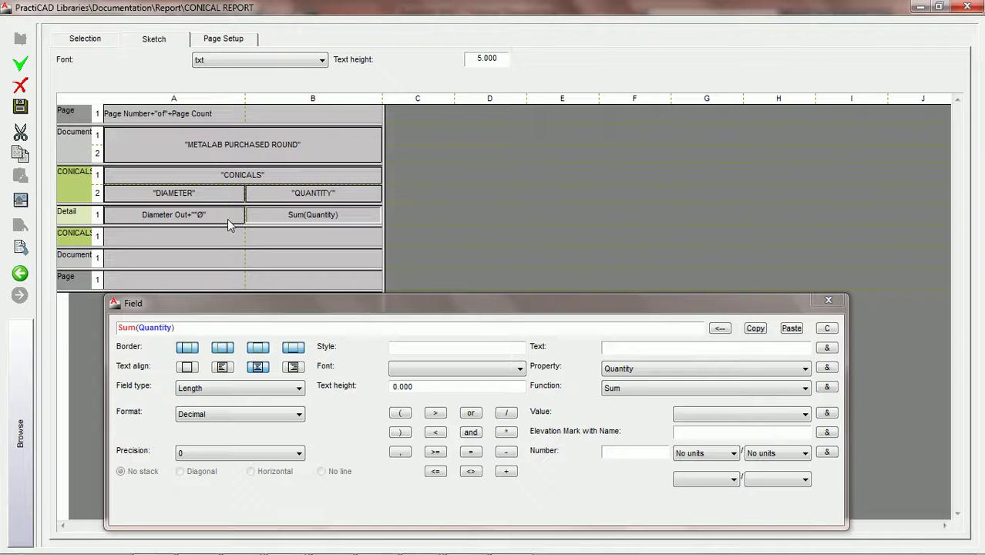
Switch to the report's Selection settings.
left_click(86, 40)
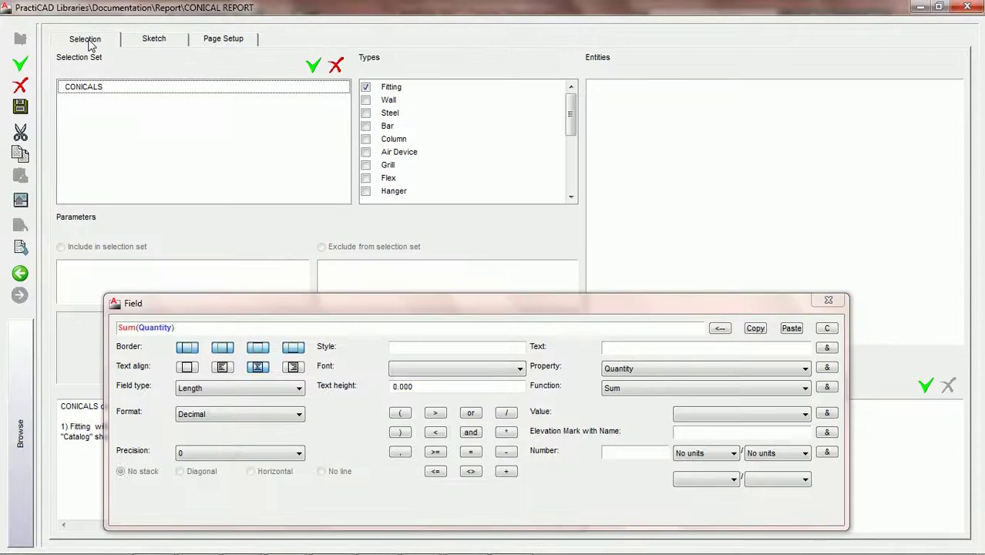
Toggle 'Use one record for identical items' for CONICALS, save the report and close the editor.
left_click(826, 300)
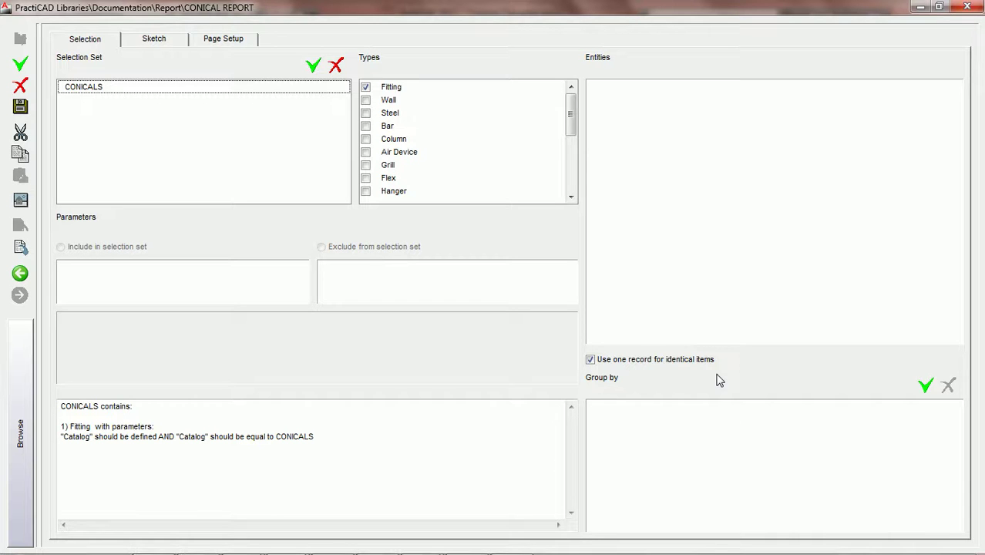
left_click(590, 360)
left_click(20, 111)
left_click(966, 8)
Select all the fittings and place the CONICALS report table beside them, one row per conical.
left_click(517, 412)
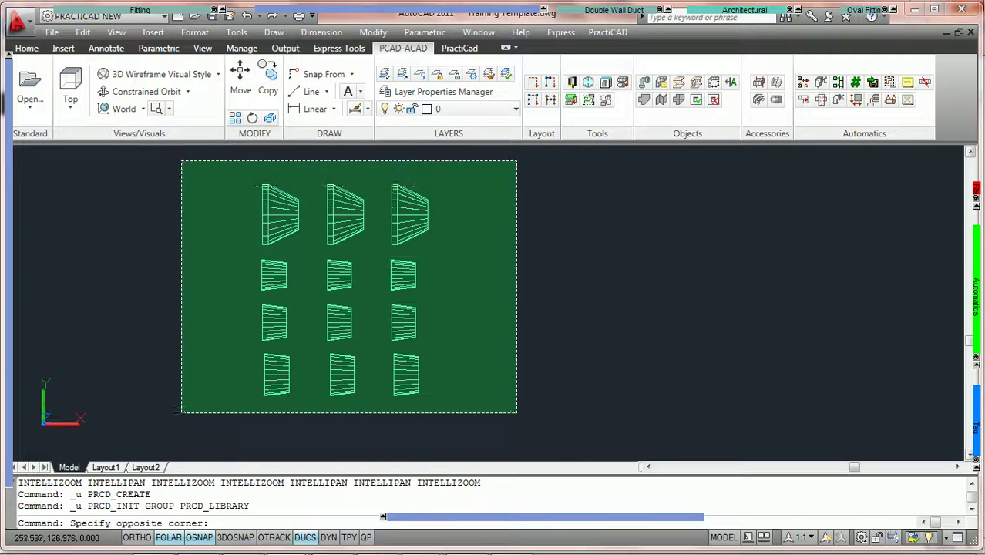
left_click(183, 162)
mouse_move(974, 196)
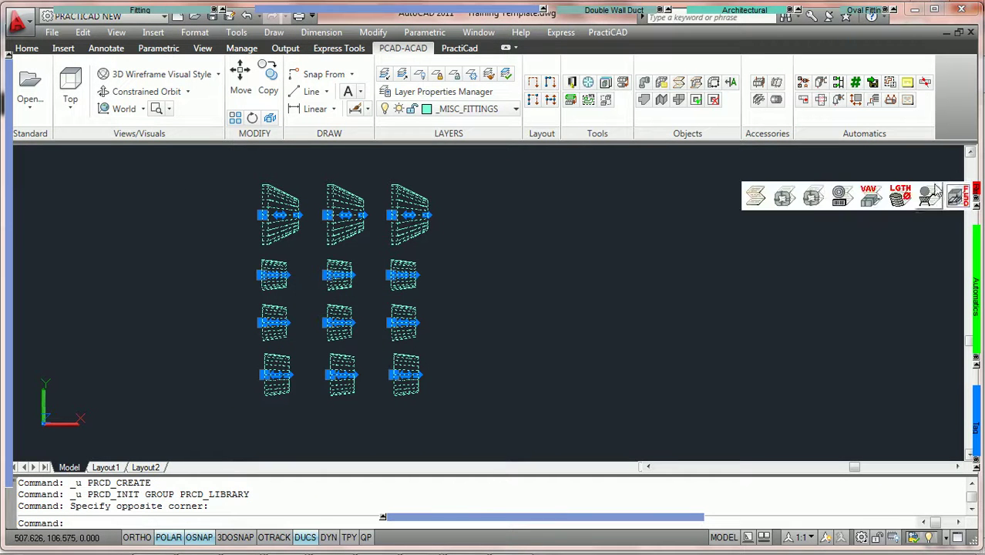
left_click(783, 198)
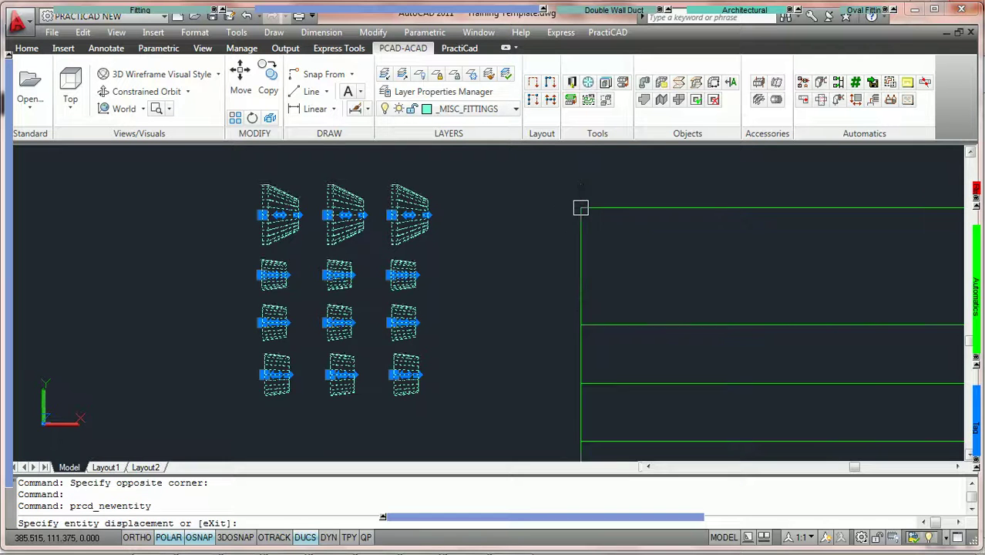
scroll(580, 206, "down", 4)
left_click(556, 173)
key("Return")
middle_click_drag(576, 209, 455, 200)
scroll(231, 201, "down", 3)
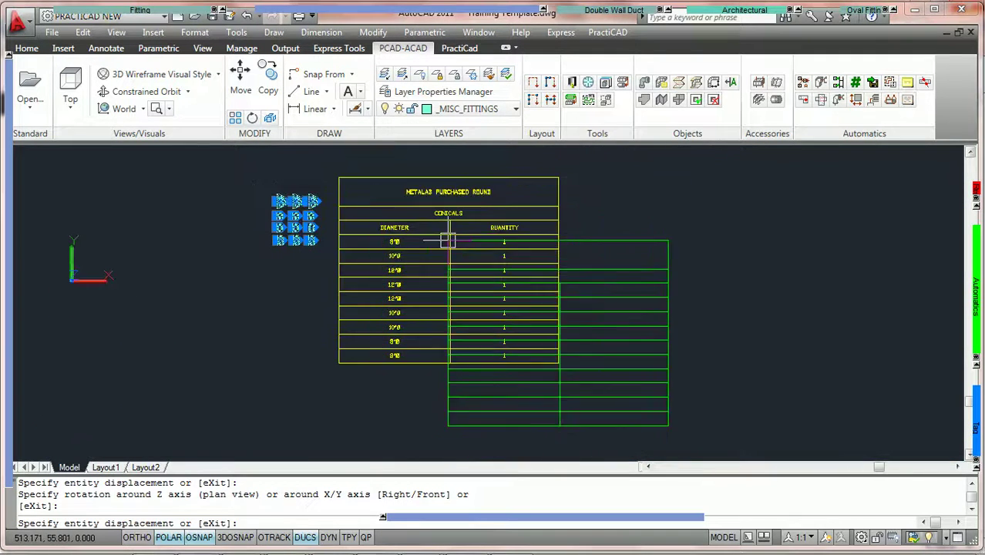
scroll(447, 239, "up", 3)
key("Escape")
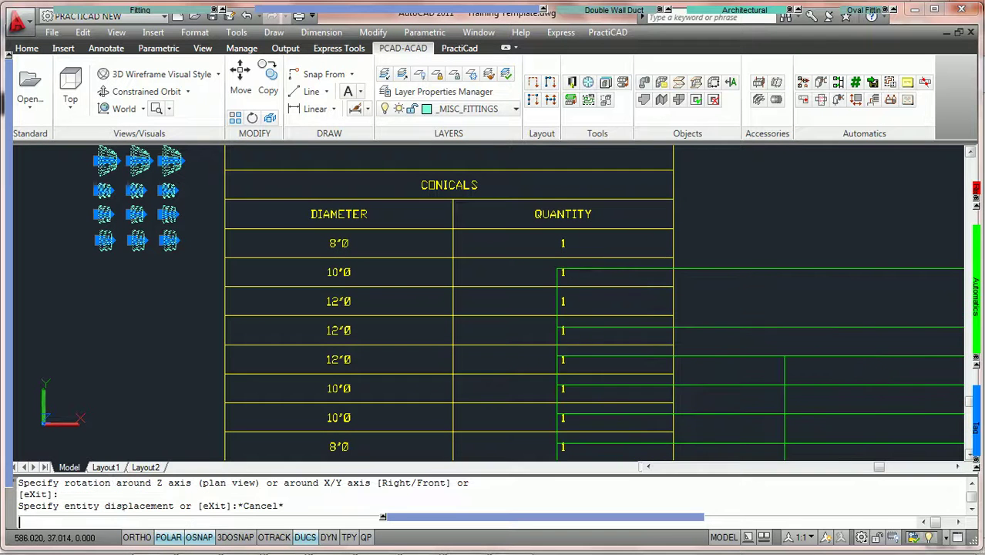
scroll(303, 263, "down", 2)
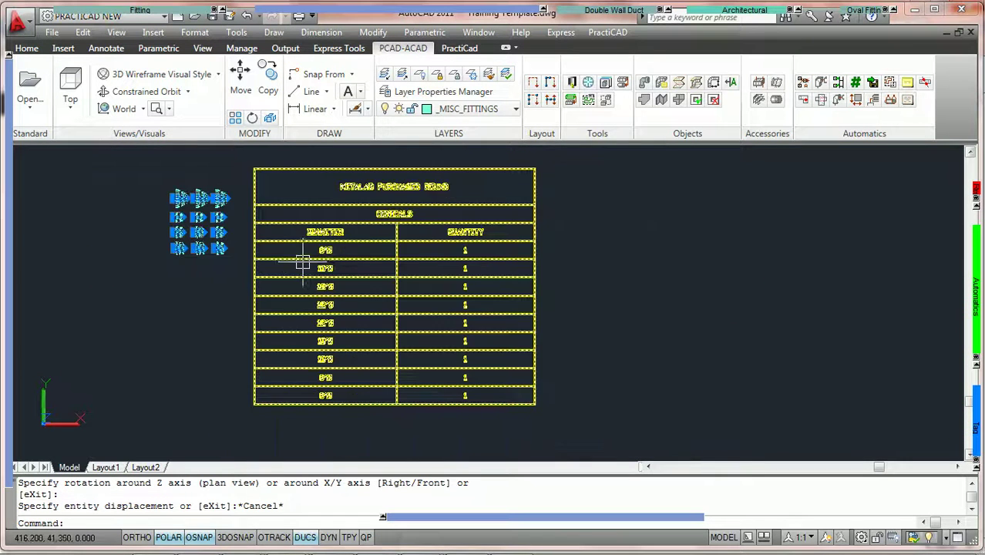
key("Escape")
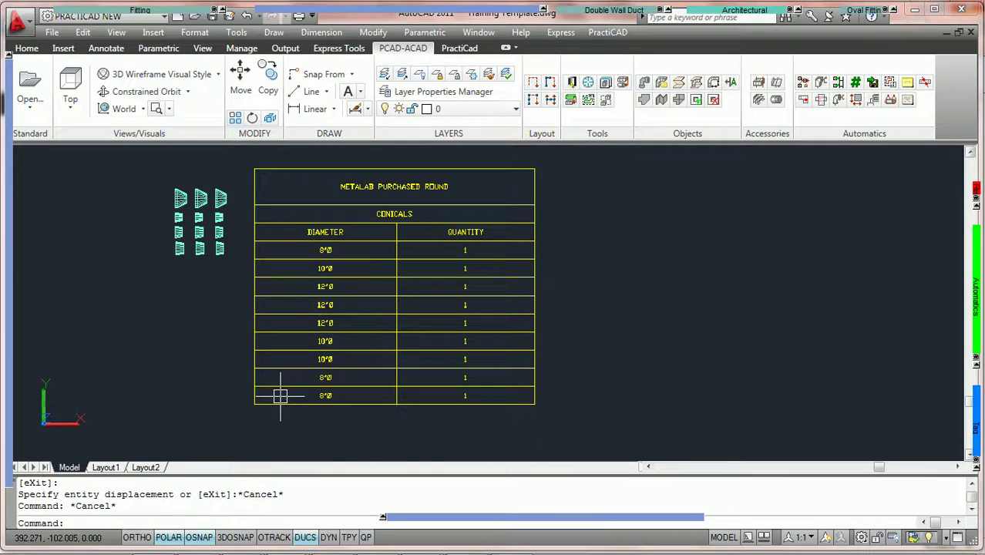
Delete the three larger conical fittings in the top row, then select the old report table.
mouse_move(303, 293)
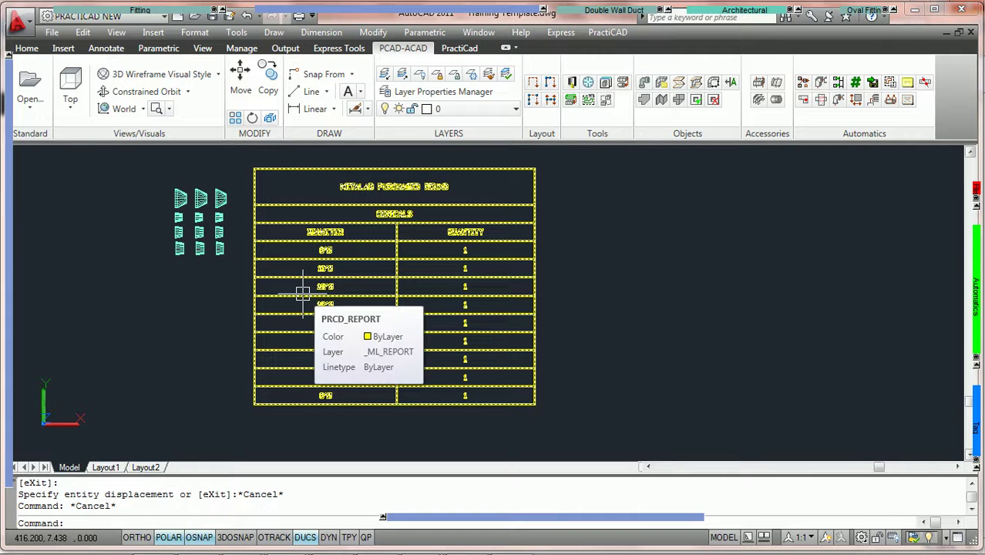
scroll(301, 287, "up", 4)
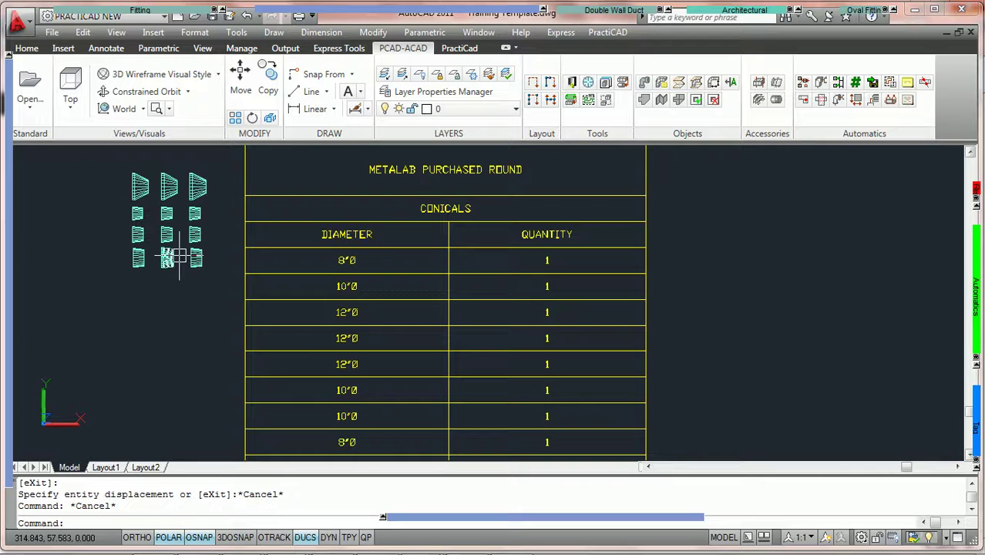
mouse_move(180, 255)
scroll(173, 221, "up", 3)
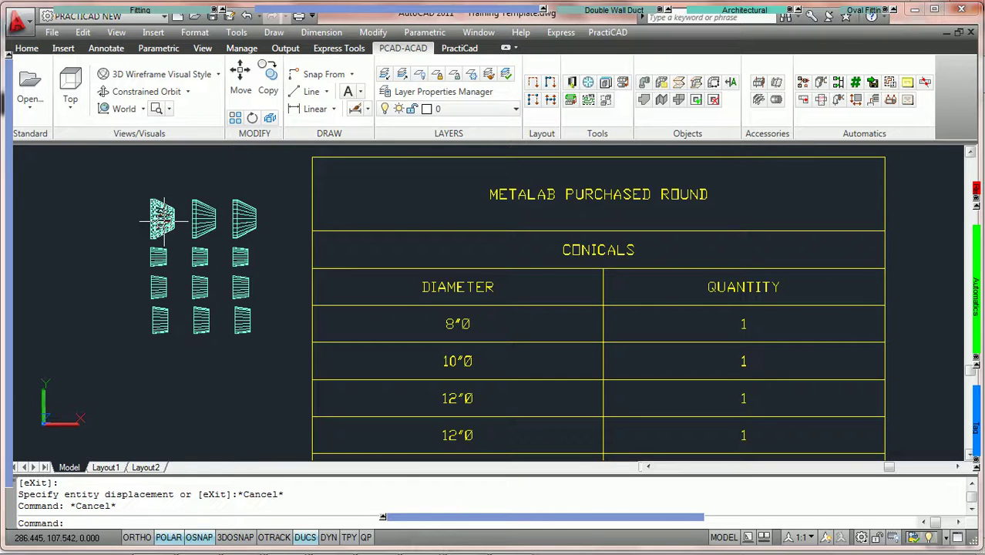
left_click(281, 223)
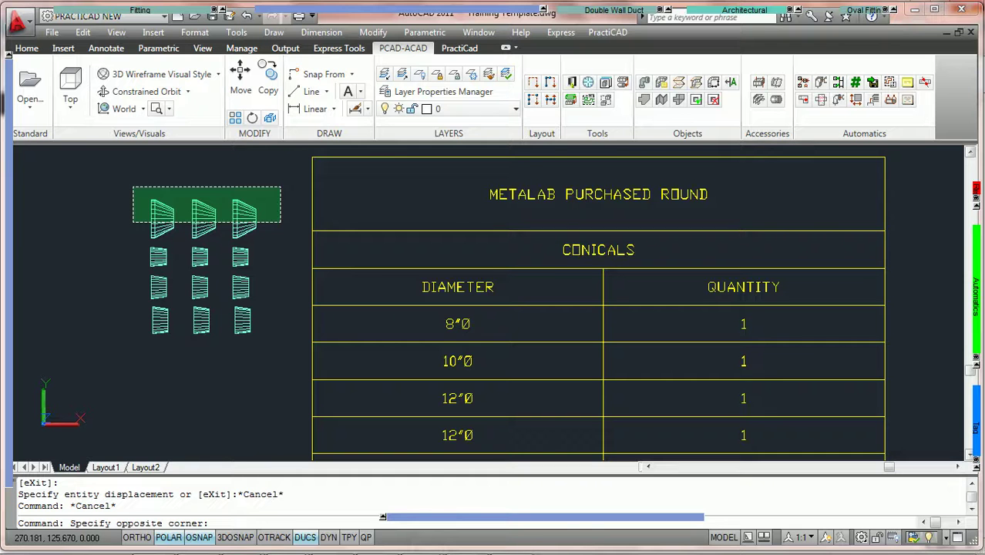
left_click(133, 187)
key("Delete")
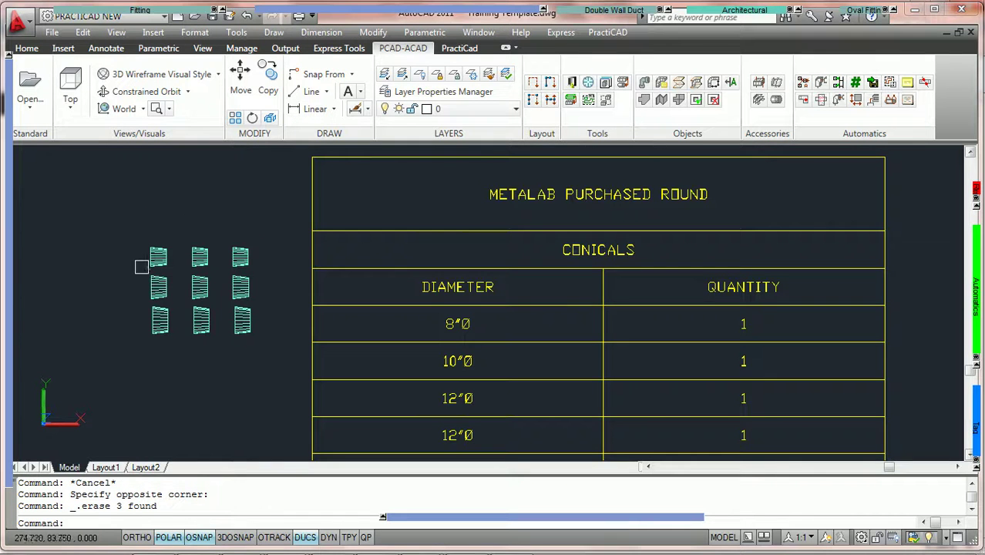
left_click(242, 319)
scroll(461, 370, "down", 3)
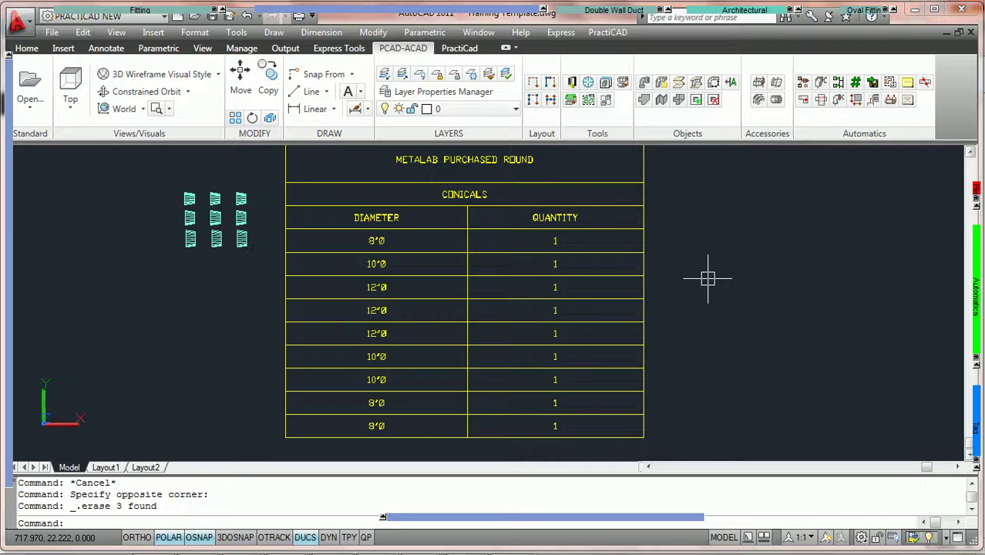
left_click(521, 276)
Delete the old table and turn on 'Use one record for identical items' in CONICAL REPORT, saved.
key("Delete")
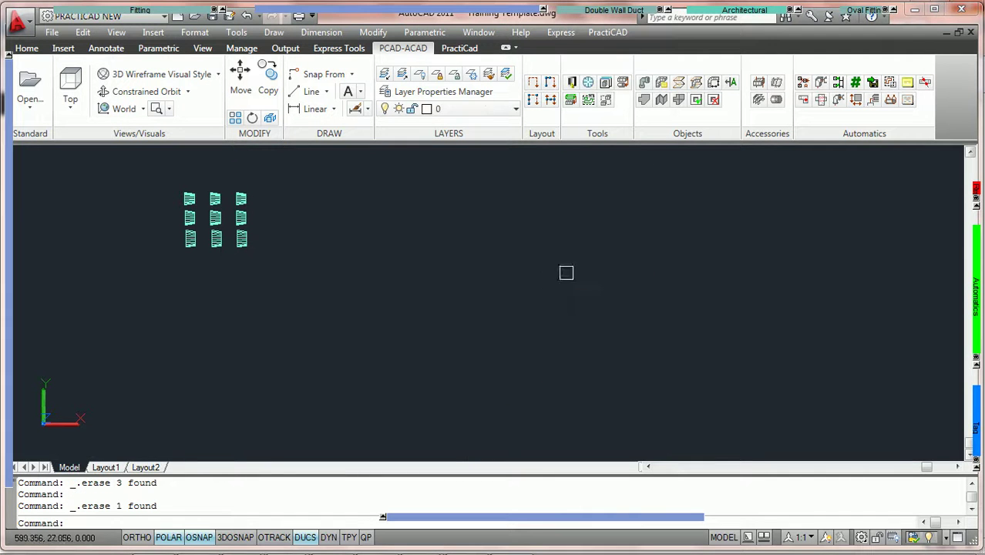
left_click(571, 82)
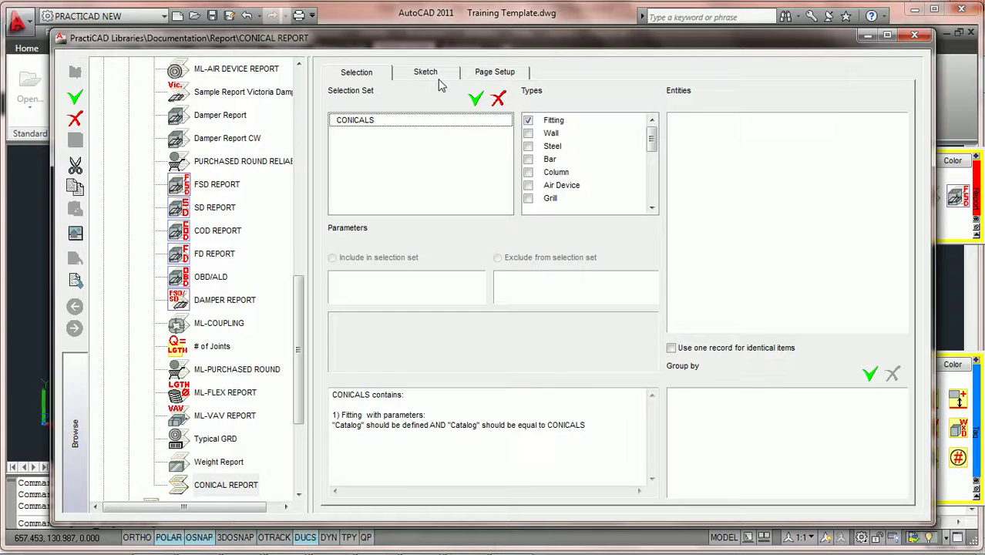
left_click(672, 349)
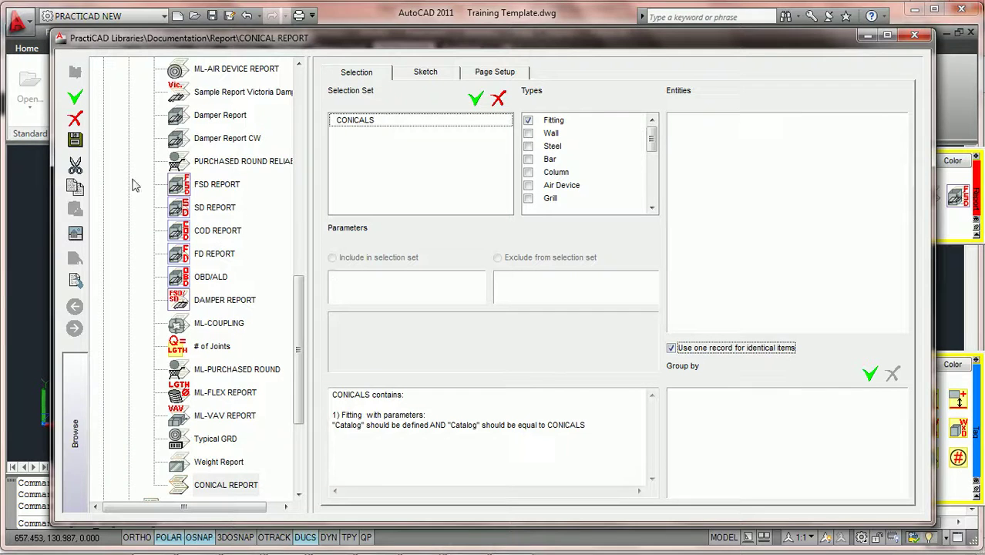
left_click(70, 143)
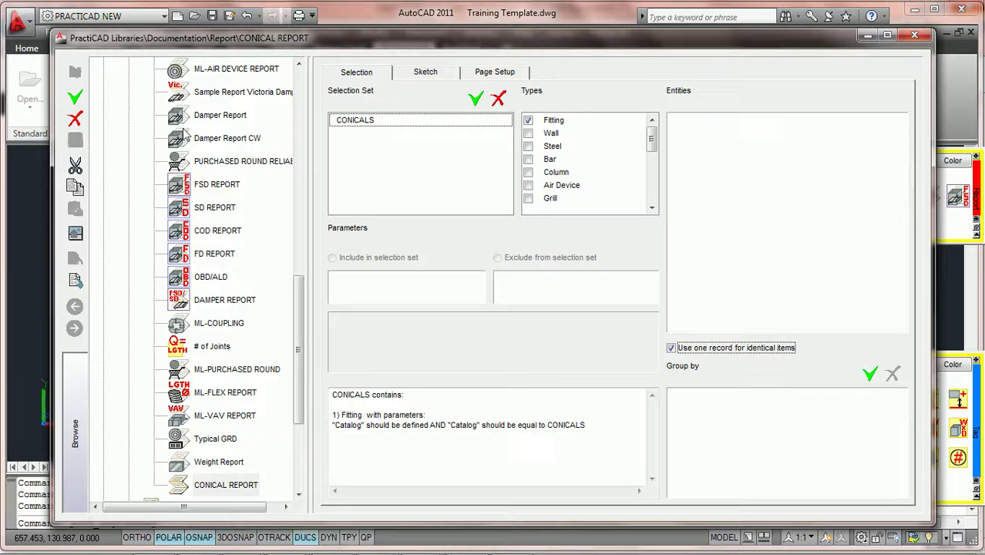
left_click(914, 36)
Select the nine fittings and place a new CONICALS table: 8"Ø, 10"Ø, 12"Ø, quantity 3 each.
left_click(308, 296)
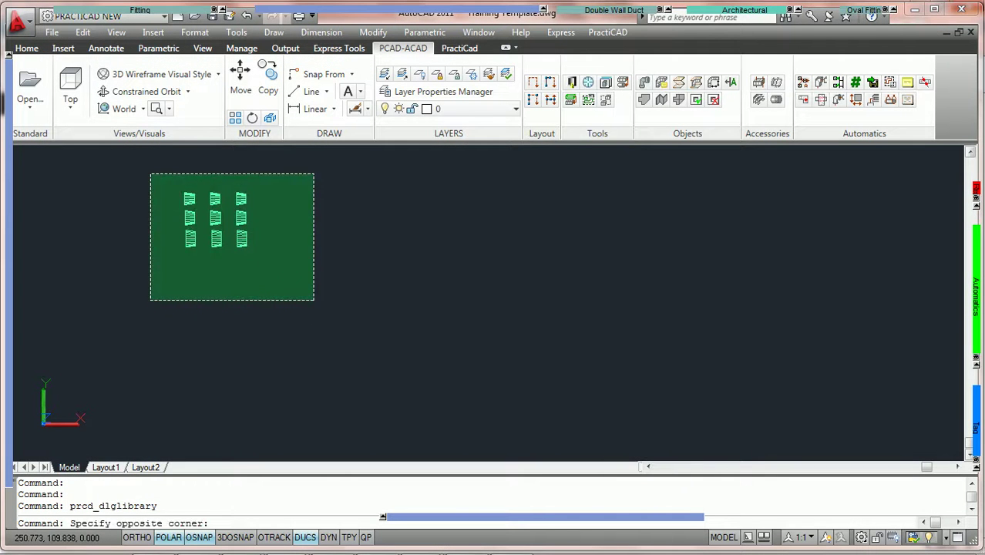
left_click(125, 150)
mouse_move(956, 198)
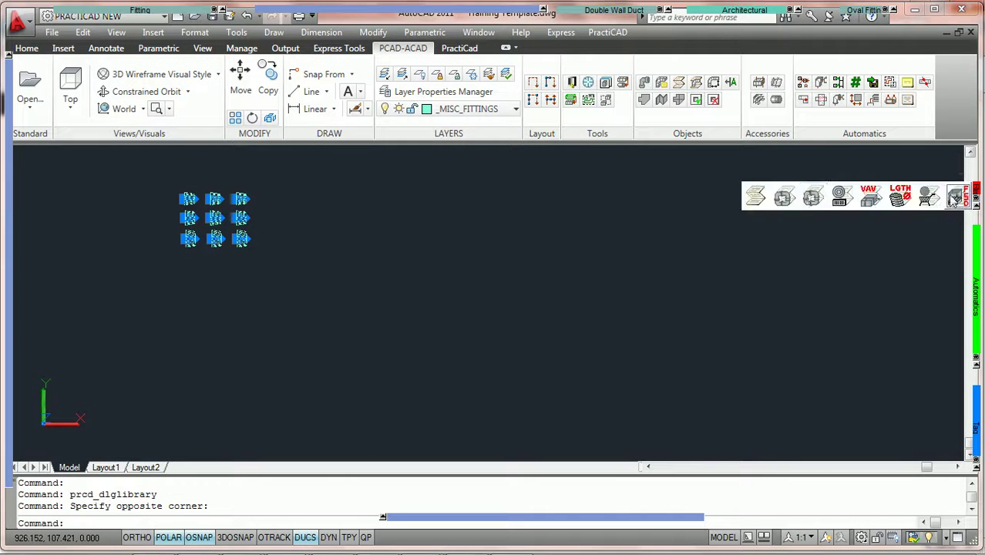
left_click(753, 198)
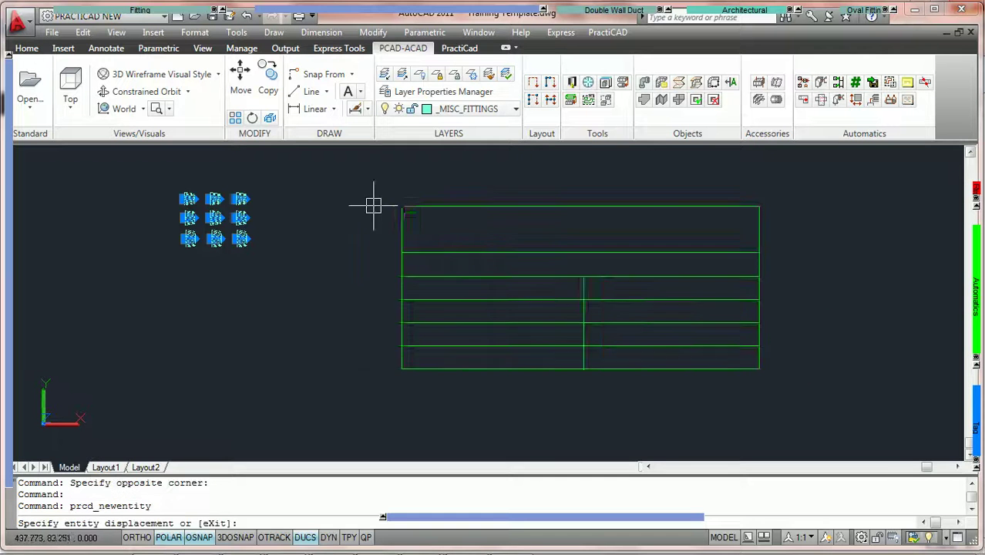
left_click(343, 200)
left_click(401, 199)
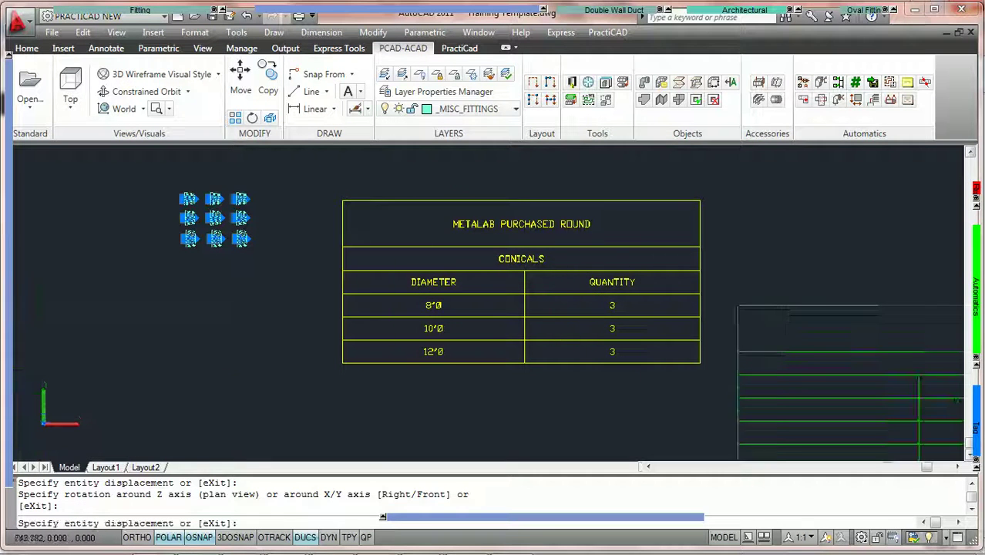
key("Escape")
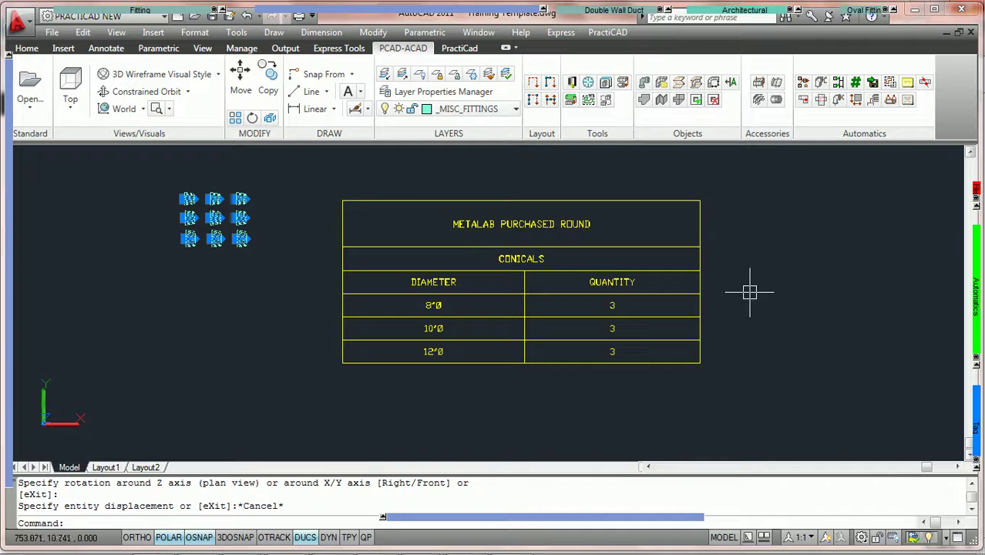
key("Escape")
scroll(753, 284, "up", 1)
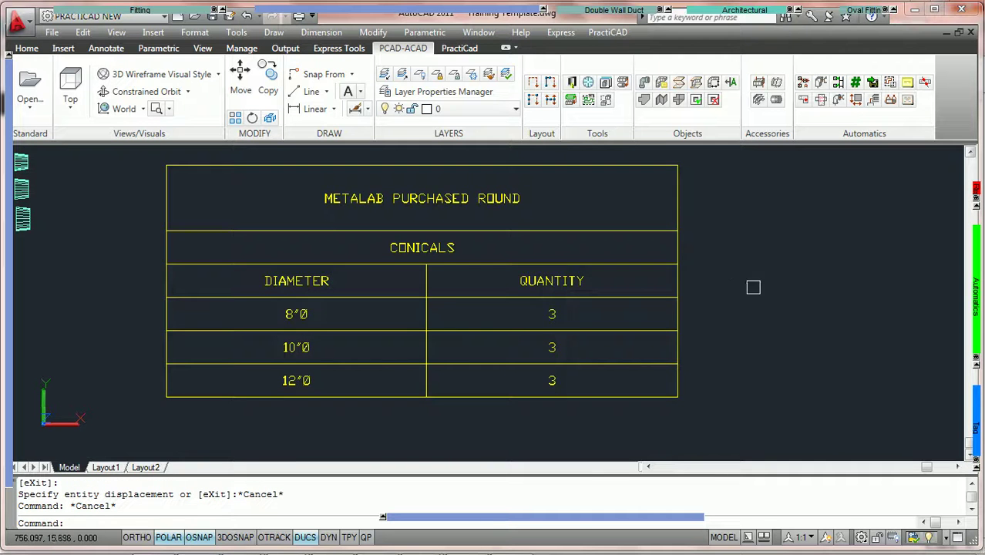
middle_click_drag(737, 292, 855, 290)
left_click(676, 333)
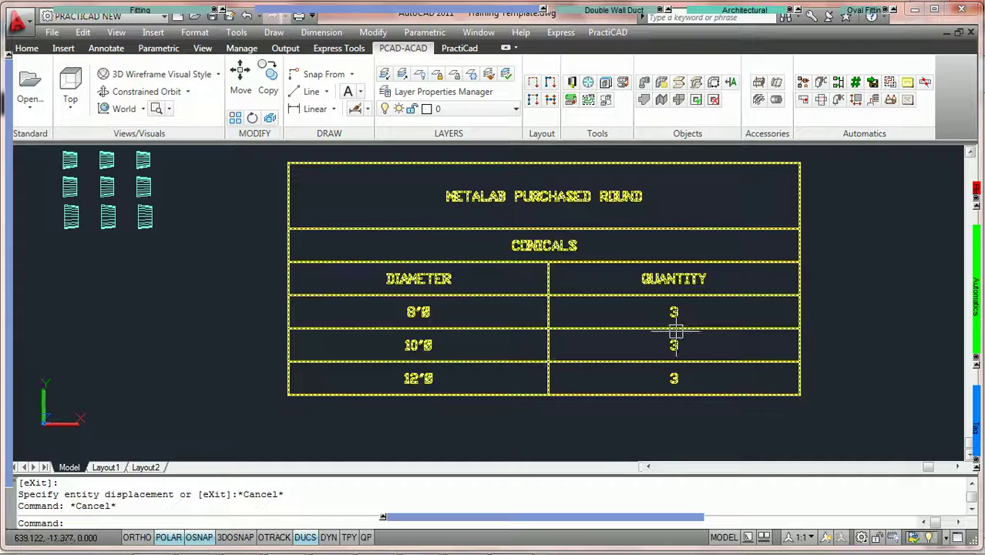
key("Escape")
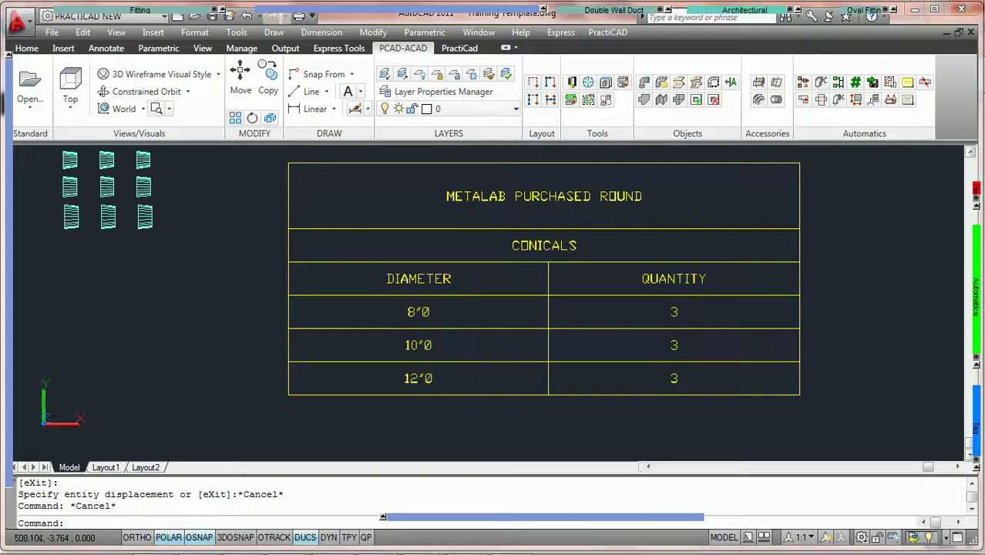